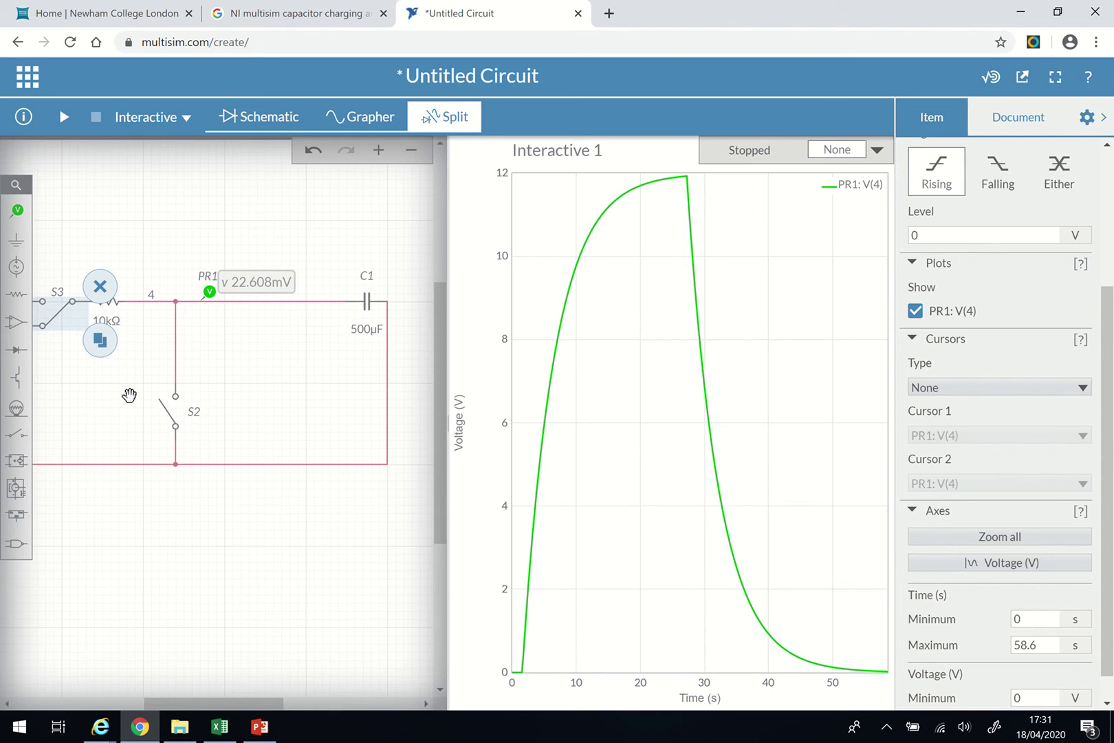
Step: Examine the capacitor charging and discharging curve on the Interactive 1 graph, then deselect switch S3 in the schematic
{"action": "mouse_move", "coordinate": [534, 478]}
{"action": "mouse_move", "coordinate": [750, 602]}
{"action": "mouse_move", "coordinate": [888, 676]}
{"action": "left_click", "coordinate": [117, 506]}
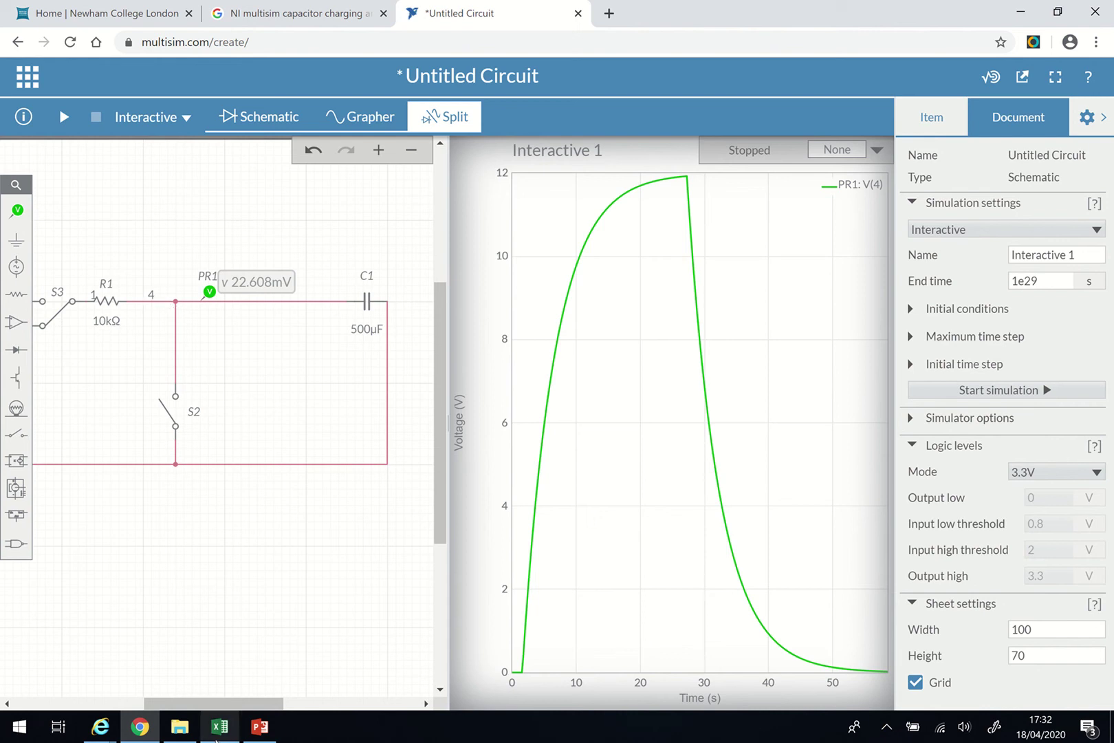
Step: Switch to the Excel workbook, review the charging table on Table_1 and the discharging table on Sheet4, and return to Multisim
{"action": "left_click", "coordinate": [219, 727]}
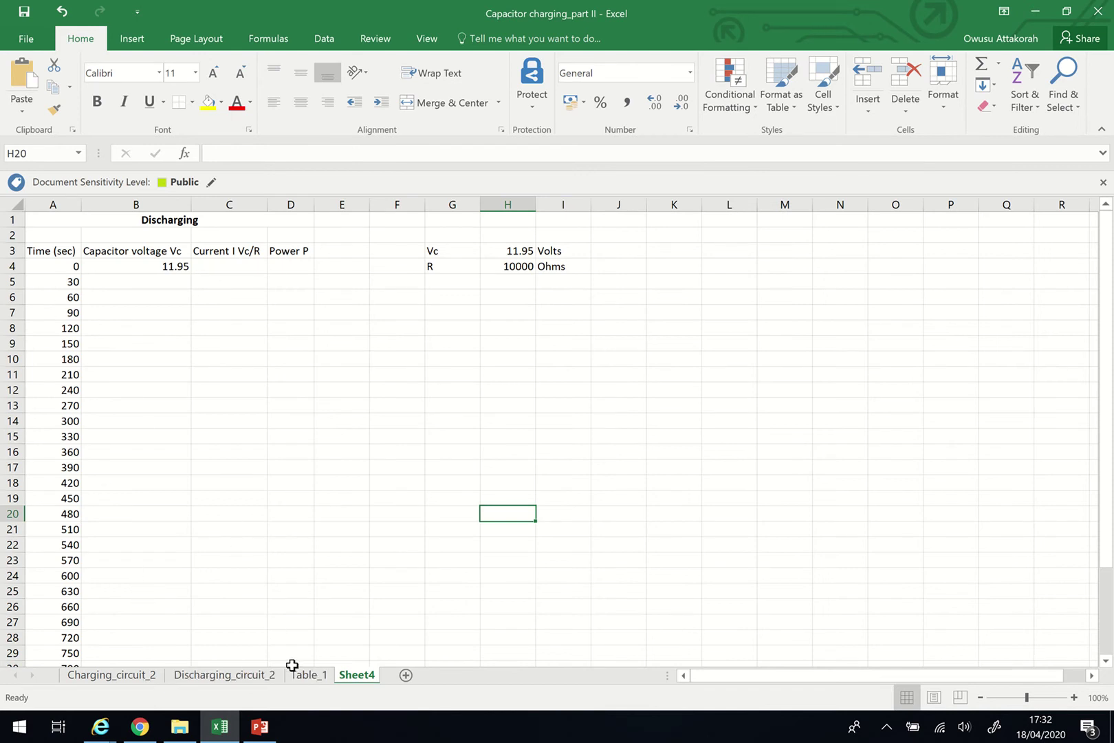
{"action": "left_click", "coordinate": [309, 675]}
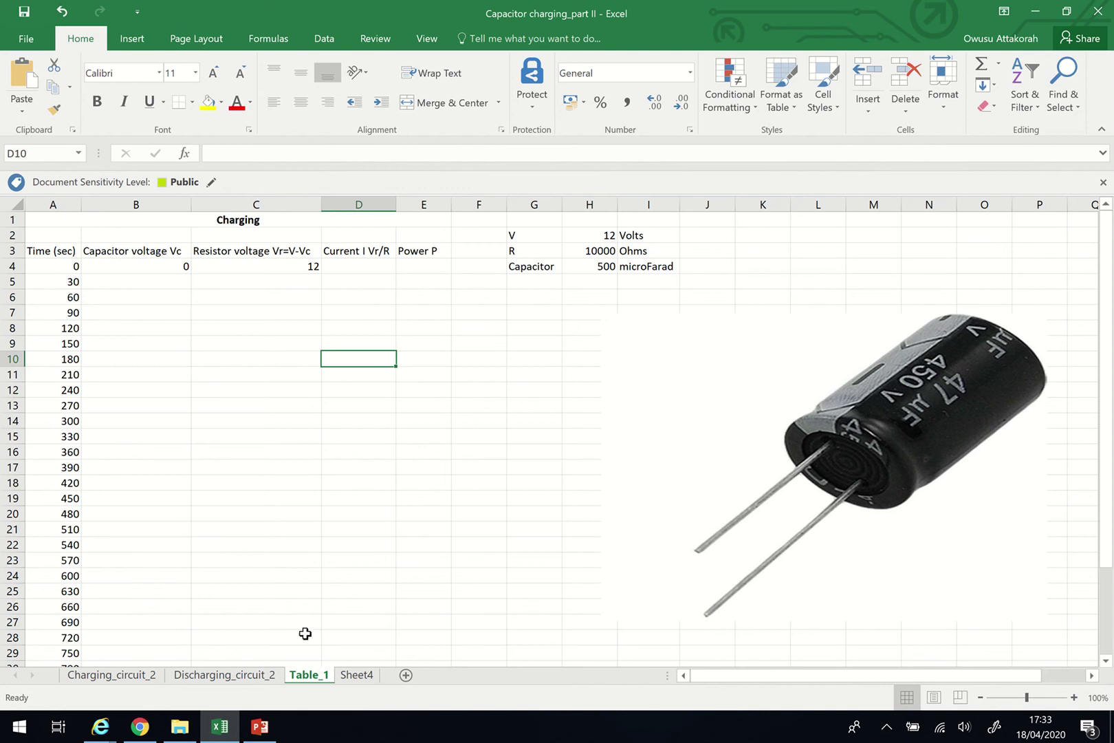
{"action": "left_click", "coordinate": [356, 677]}
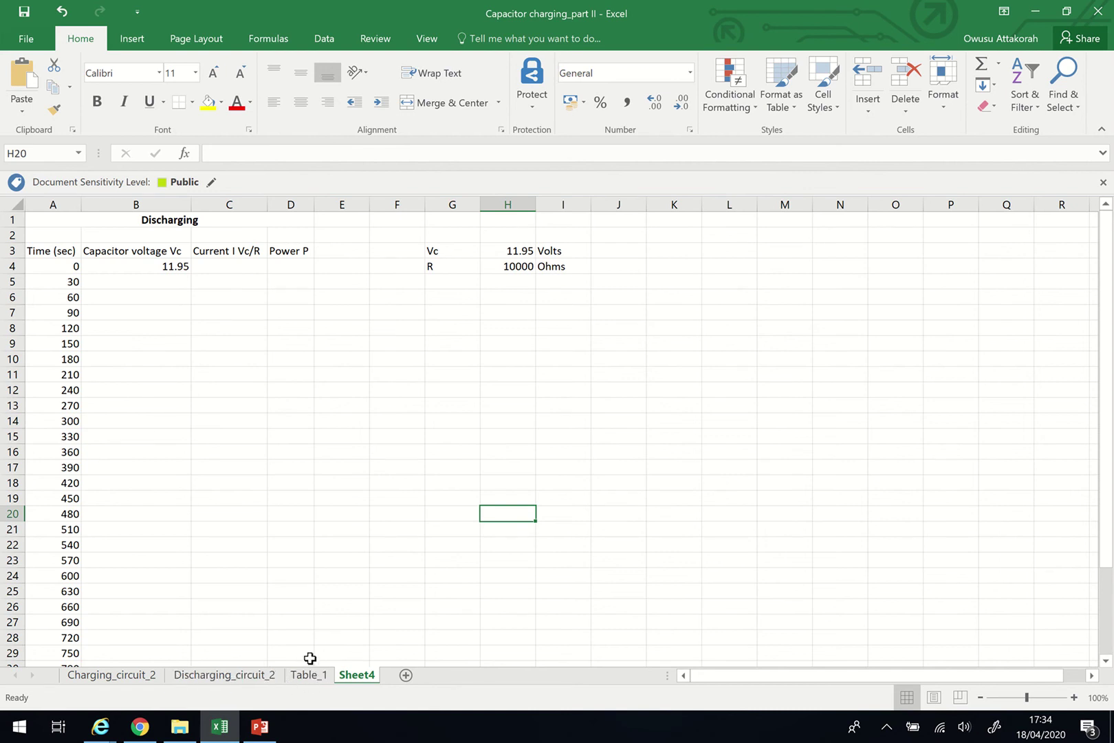
{"action": "left_click", "coordinate": [229, 733]}
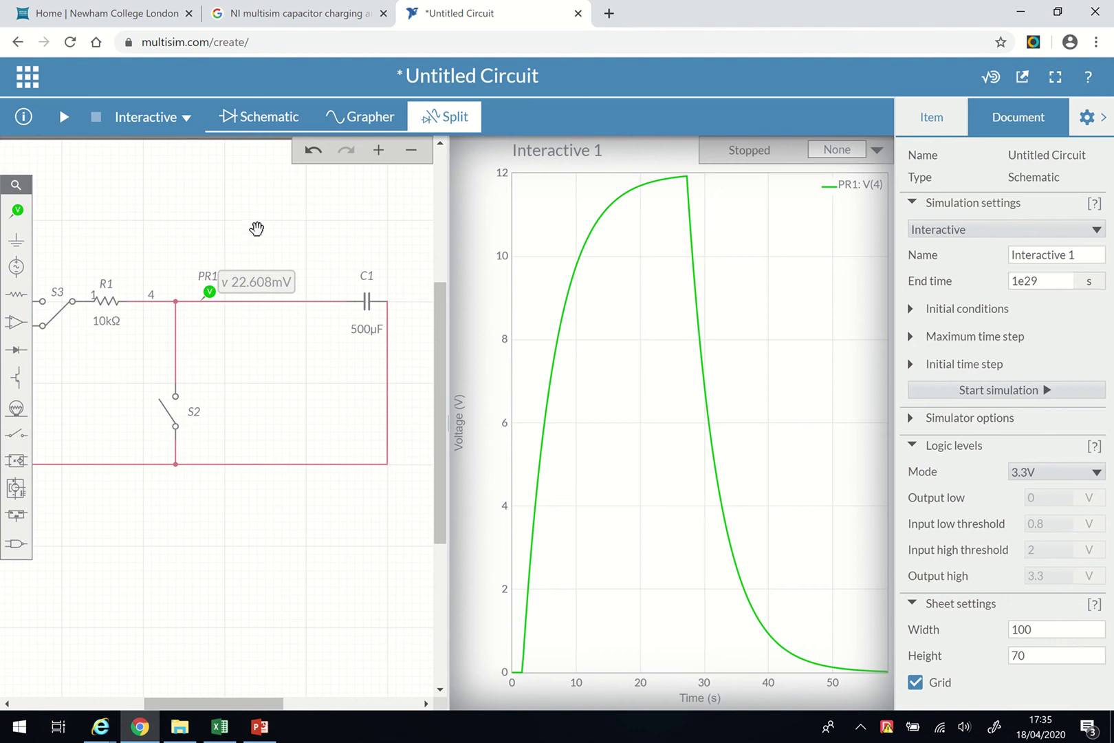
Step: Show the full schematic alone, check the charging table on Table_1 in Excel, and return to Multisim
{"action": "left_click", "coordinate": [269, 116]}
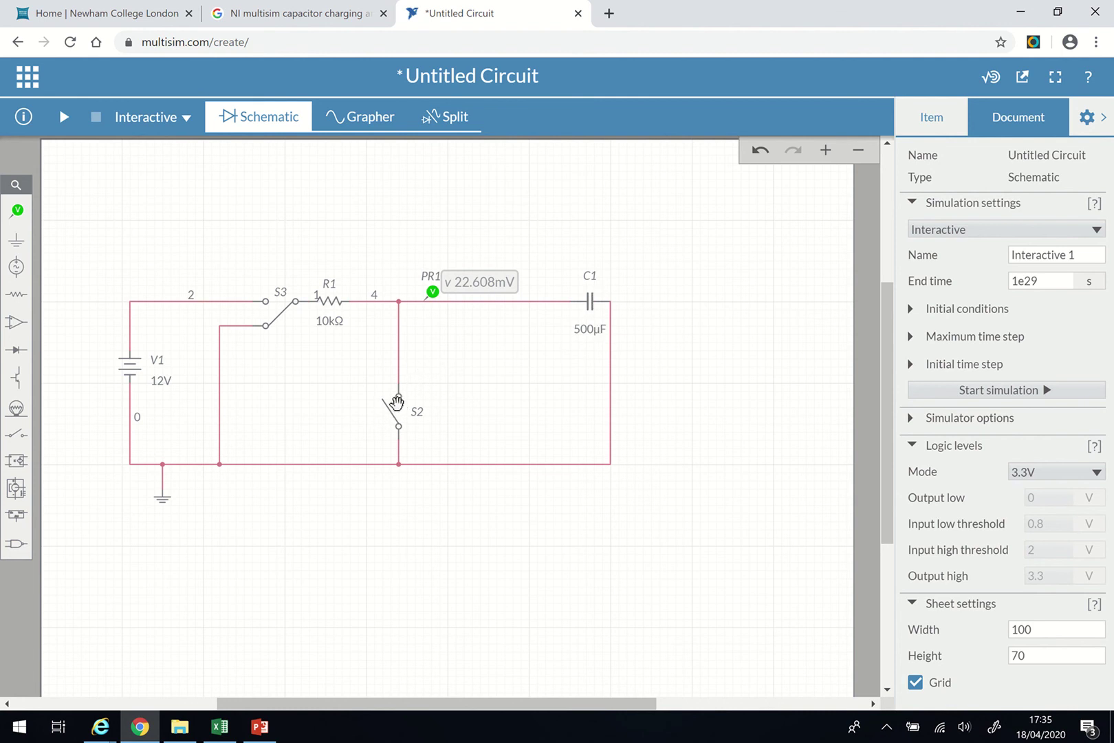
{"action": "left_click", "coordinate": [221, 729]}
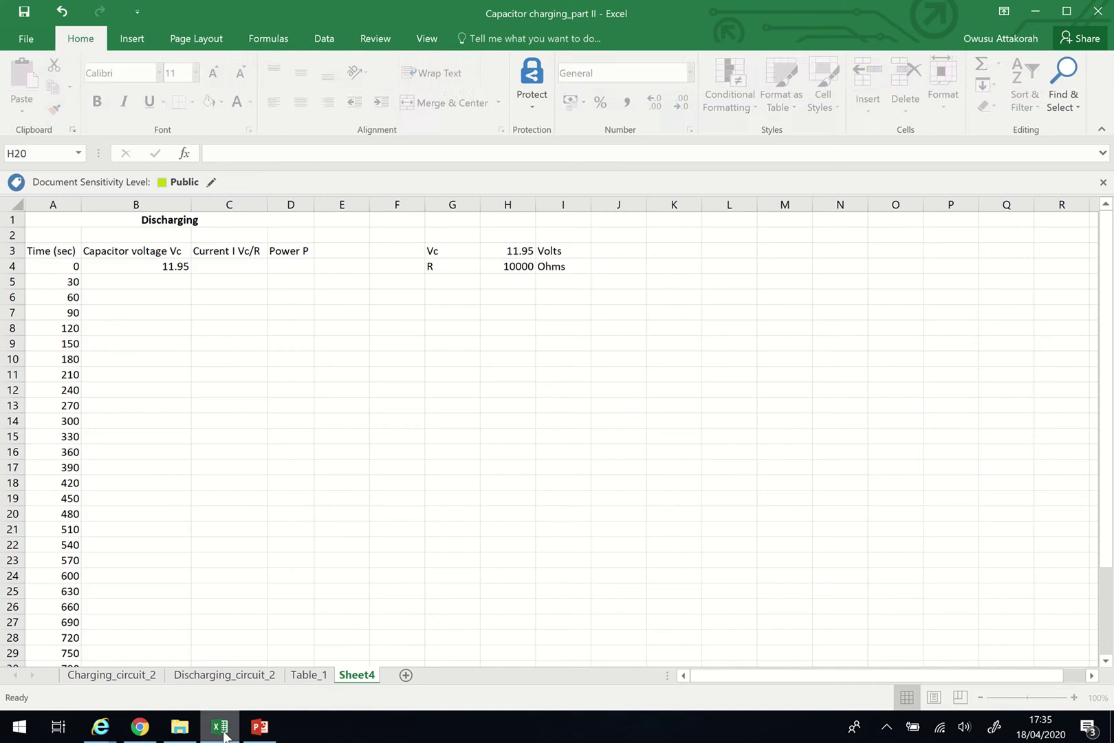
{"action": "left_click", "coordinate": [318, 676]}
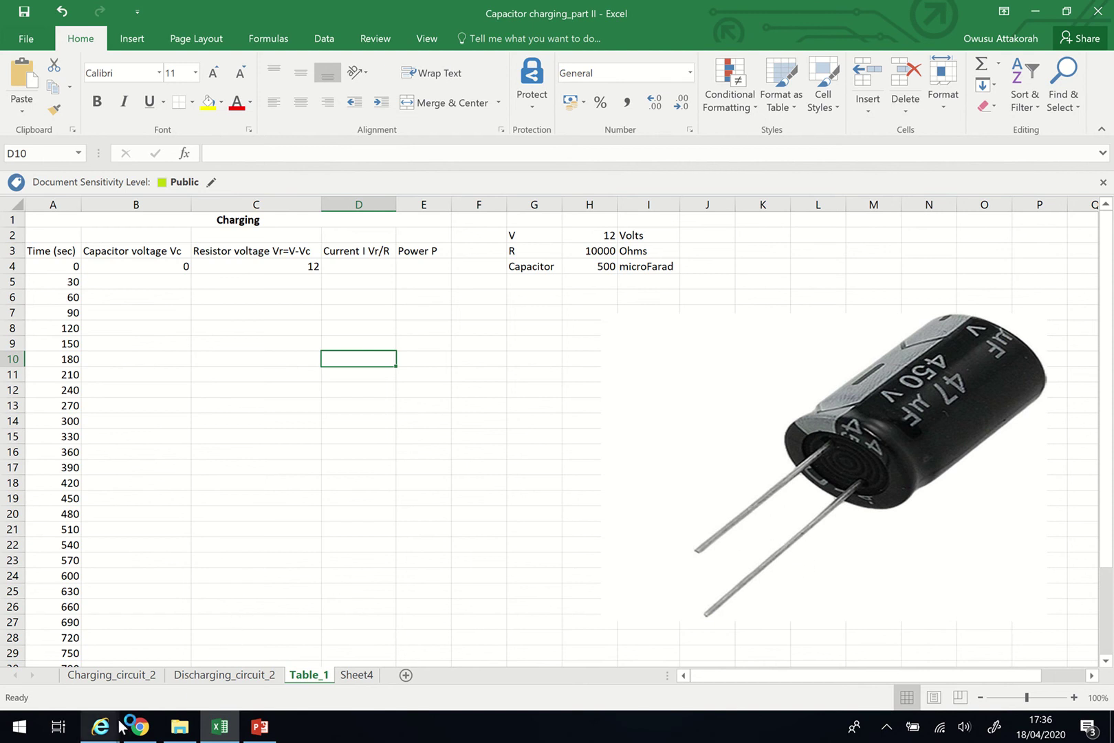
{"action": "left_click", "coordinate": [220, 726]}
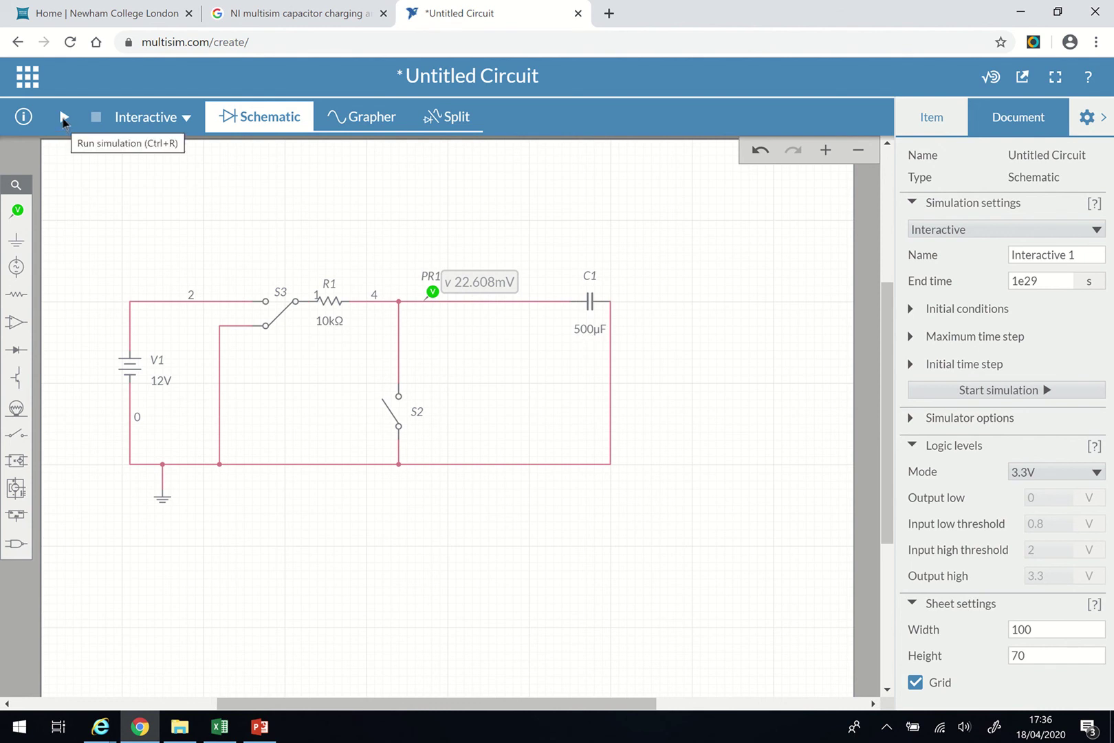
Step: Run the interactive simulation in split view and toggle switch S3 to the 12V battery path to charge the capacitor
{"action": "left_click", "coordinate": [63, 120]}
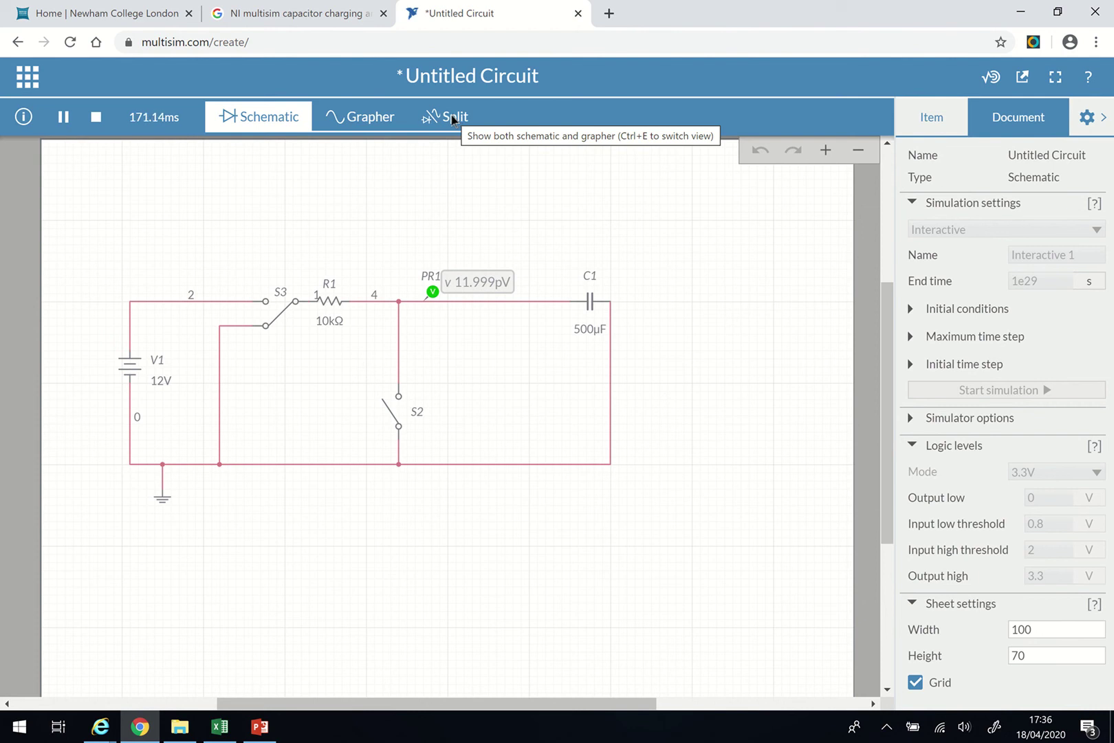
{"action": "left_click", "coordinate": [451, 119]}
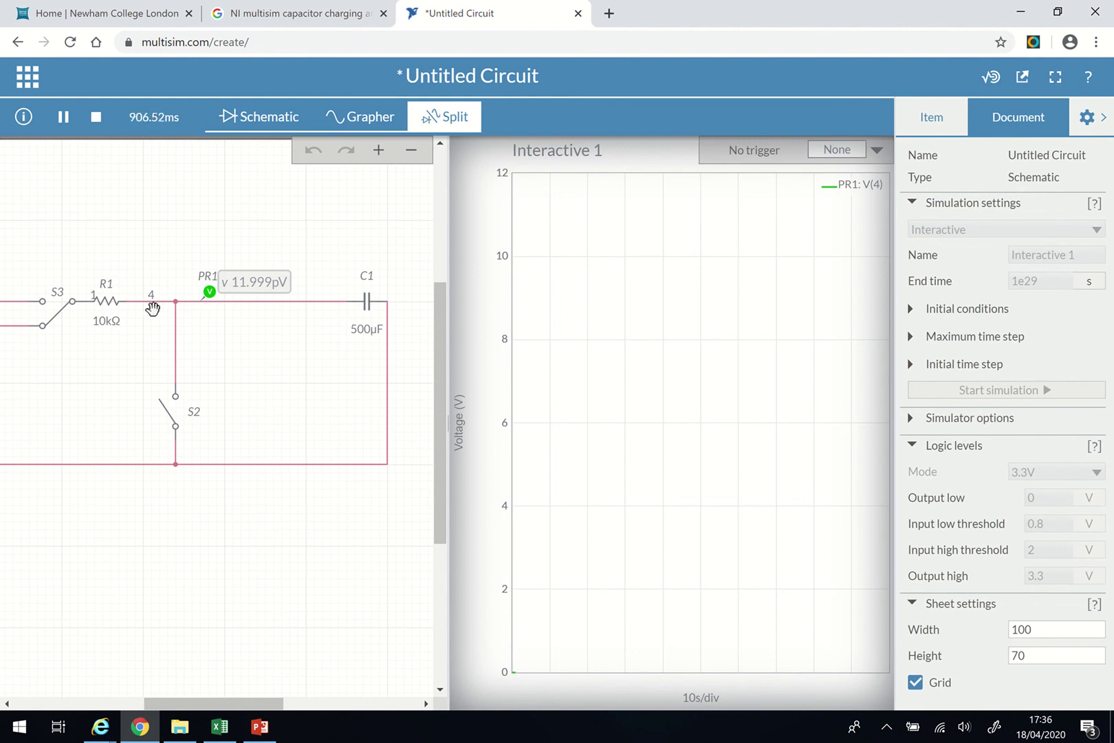
{"action": "left_click", "coordinate": [131, 703]}
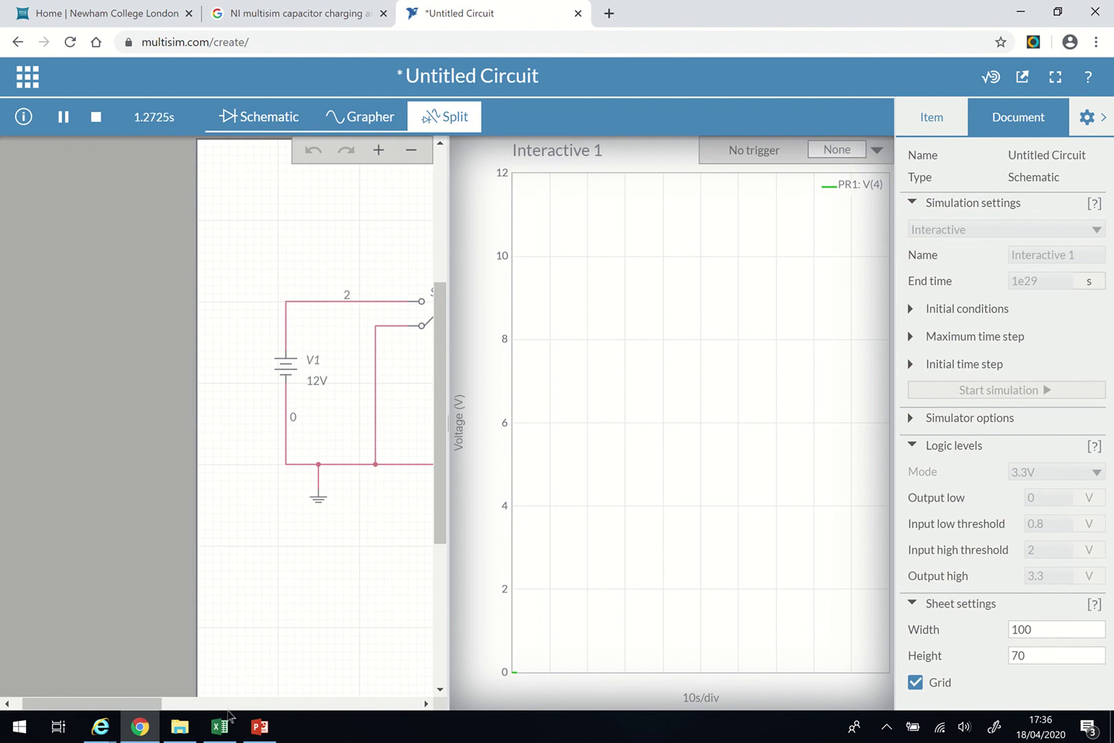
{"action": "left_click", "coordinate": [427, 706]}
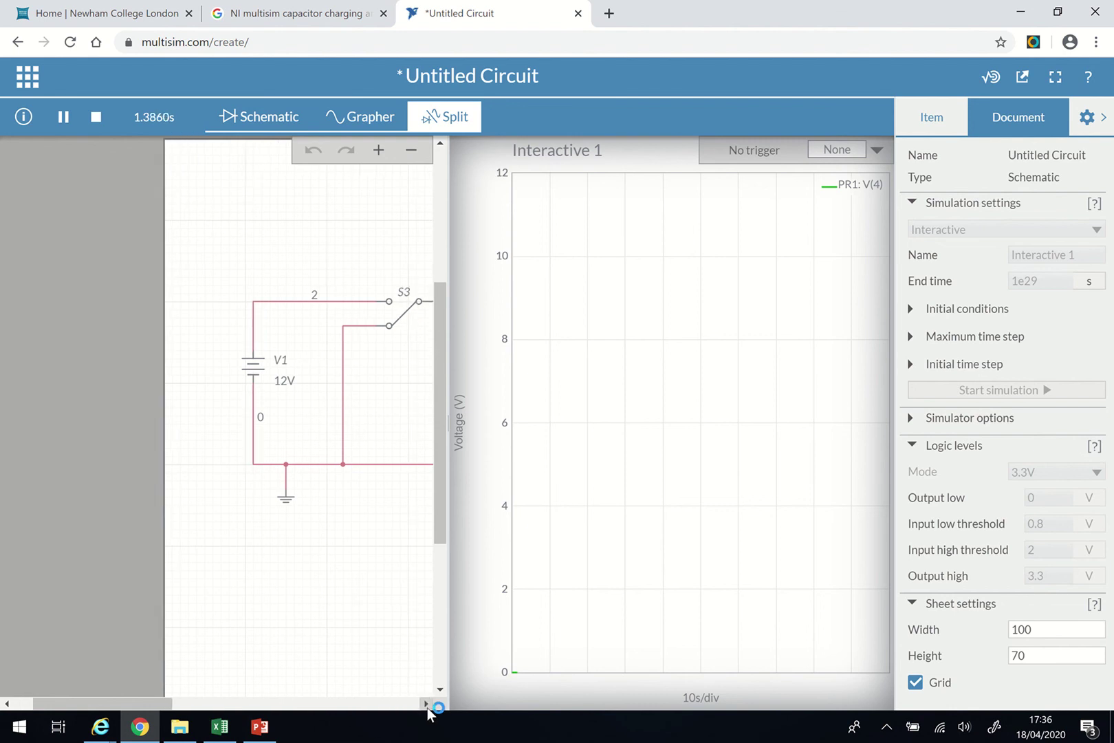
{"action": "left_click", "coordinate": [427, 707]}
{"action": "left_click", "coordinate": [427, 706]}
{"action": "left_click", "coordinate": [427, 704]}
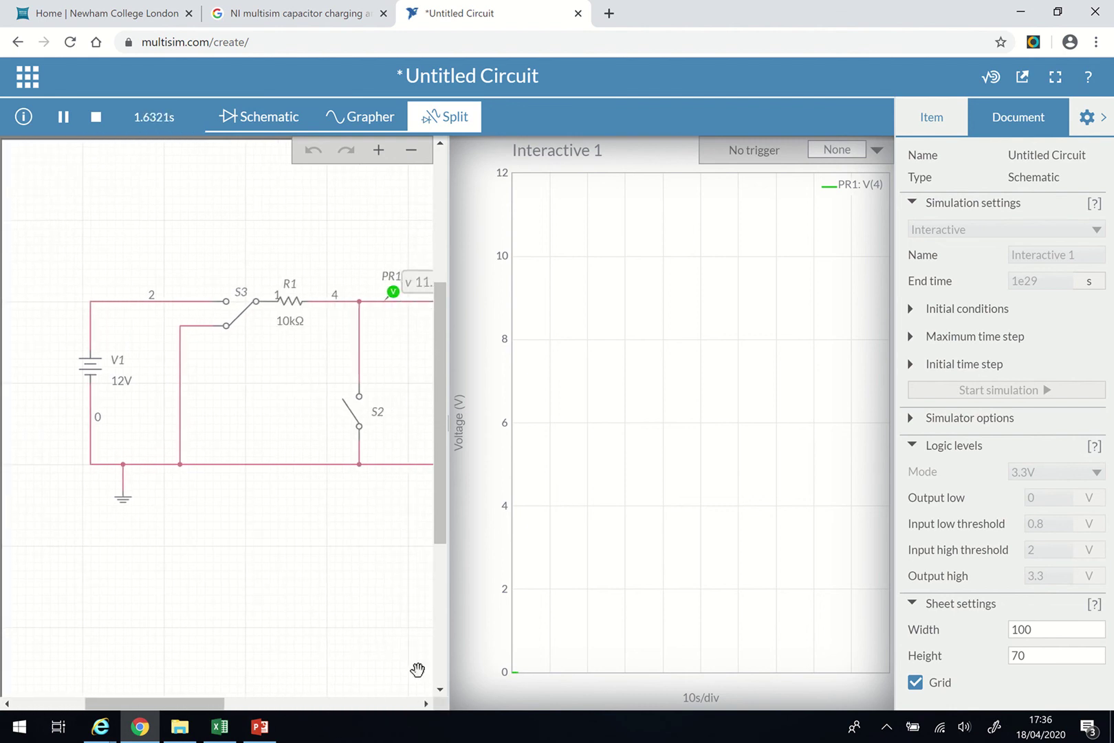
{"action": "left_click", "coordinate": [426, 703]}
{"action": "left_click", "coordinate": [424, 704]}
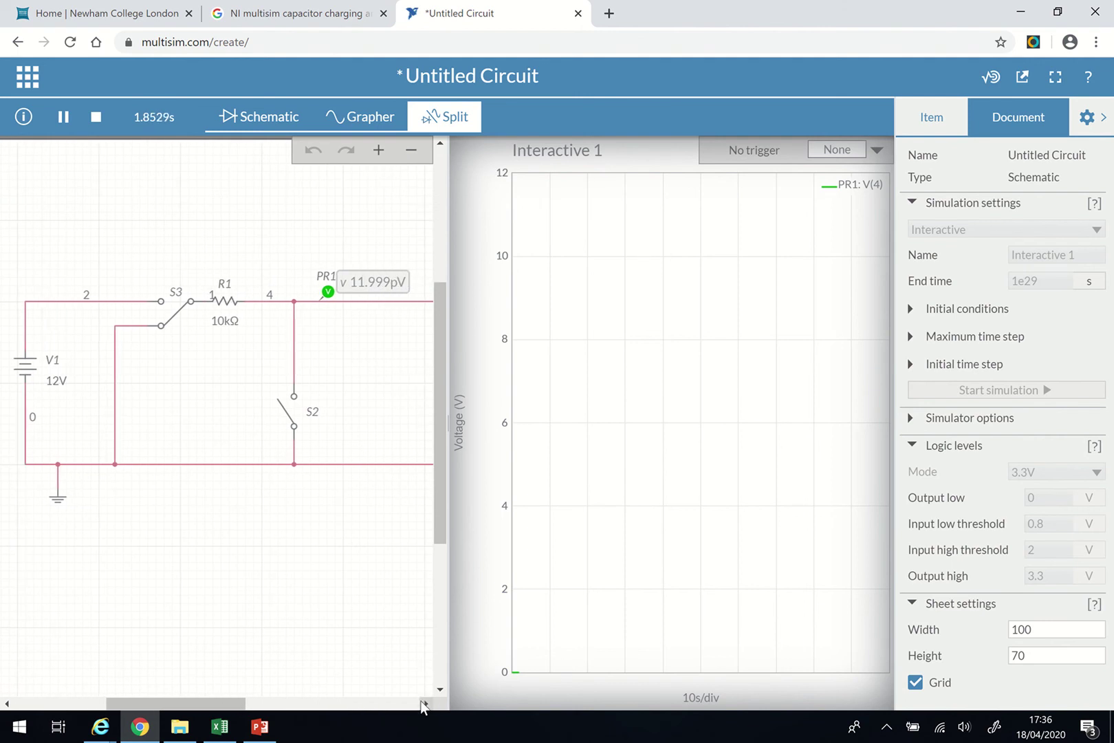
{"action": "left_click", "coordinate": [423, 703]}
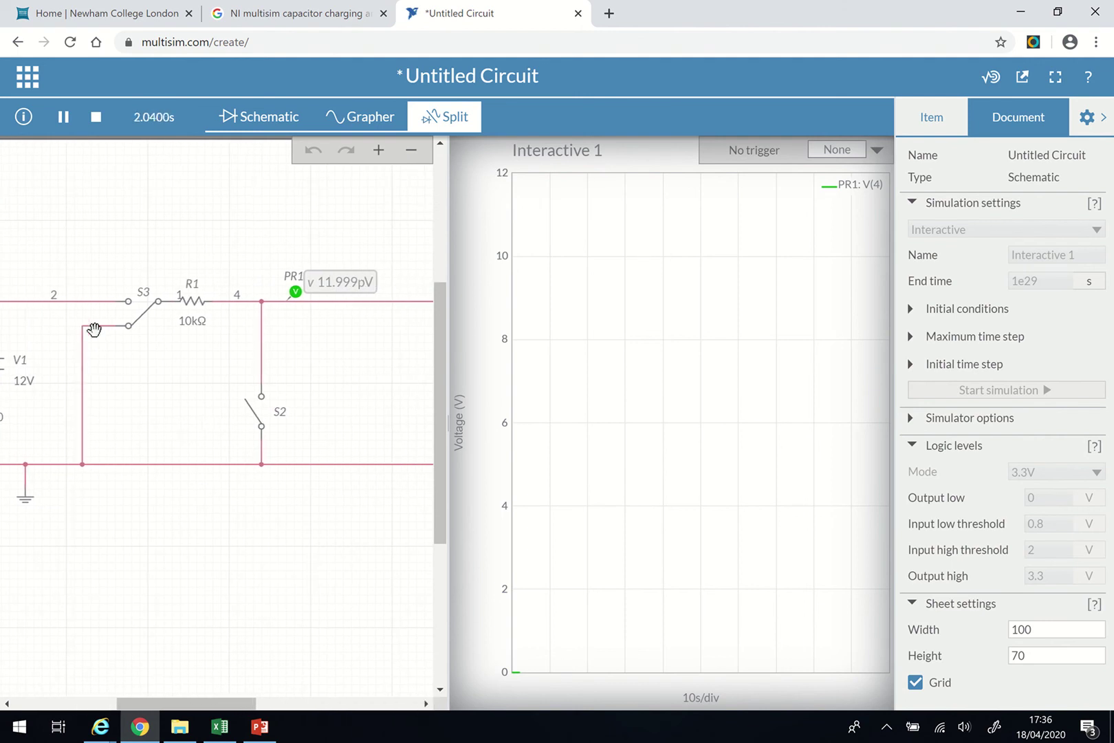
{"action": "left_click", "coordinate": [423, 704]}
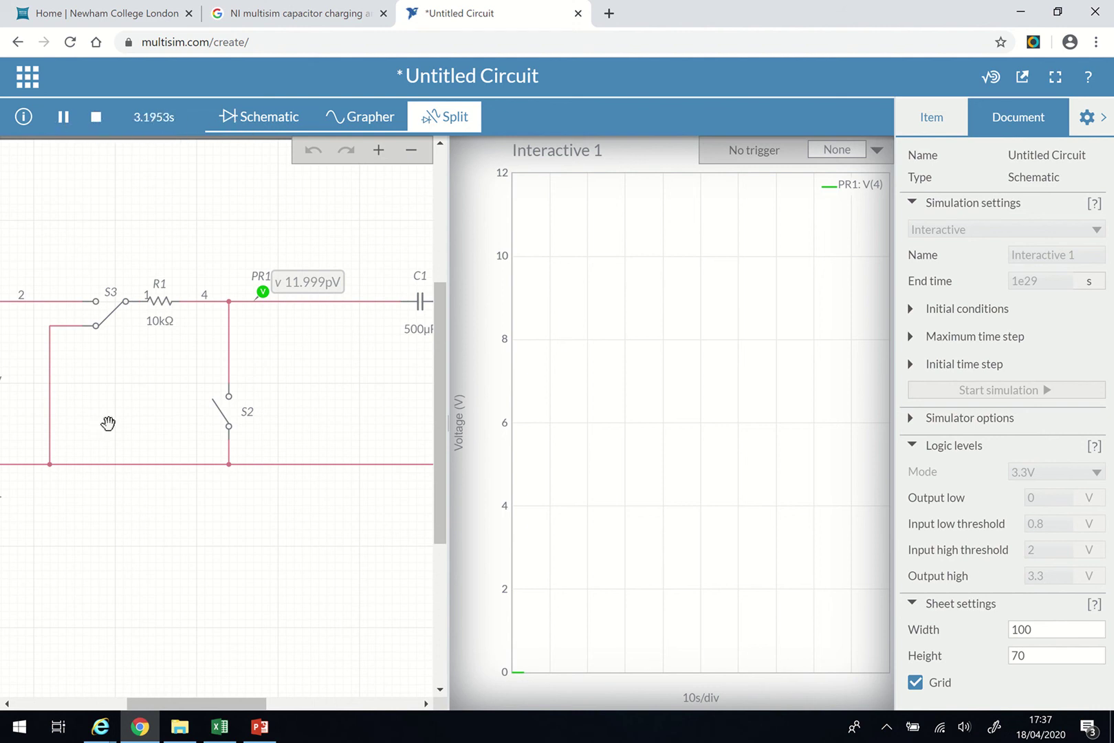
{"action": "left_click", "coordinate": [94, 310]}
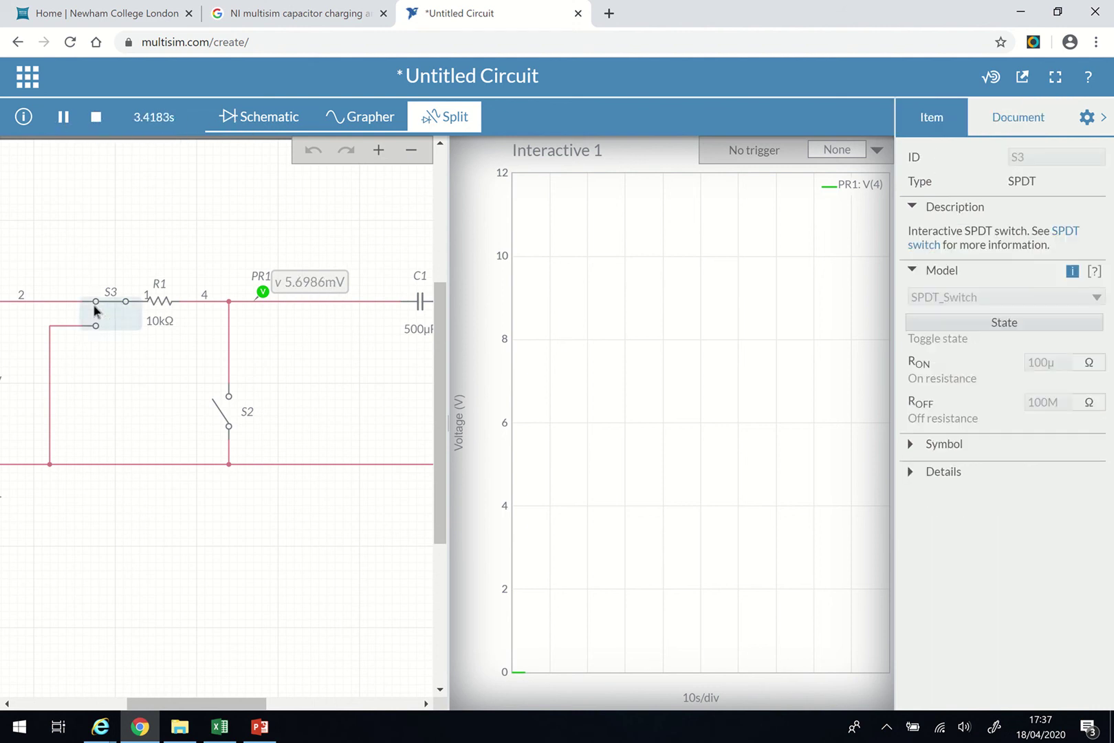
Step: Set the Interactive 1 graph's time scale to 5s/div
{"action": "left_click", "coordinate": [779, 451]}
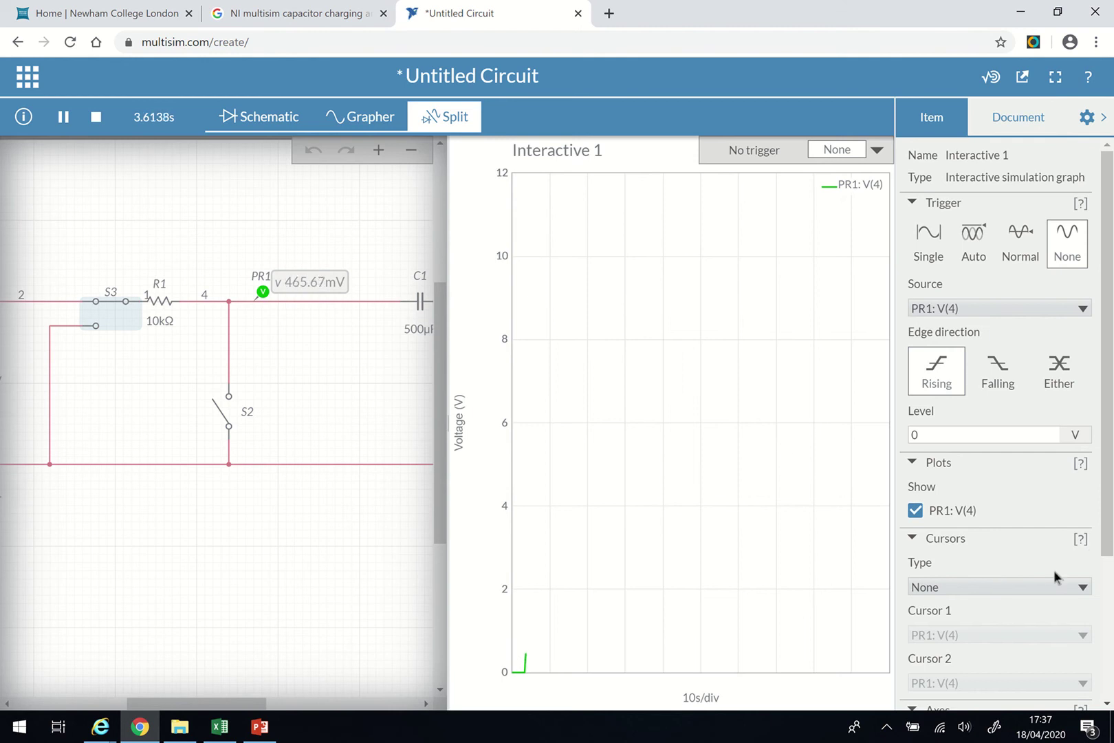
{"action": "left_click_drag", "start_coordinate": [1108, 529], "coordinate": [1109, 650]}
{"action": "left_click", "coordinate": [956, 623]}
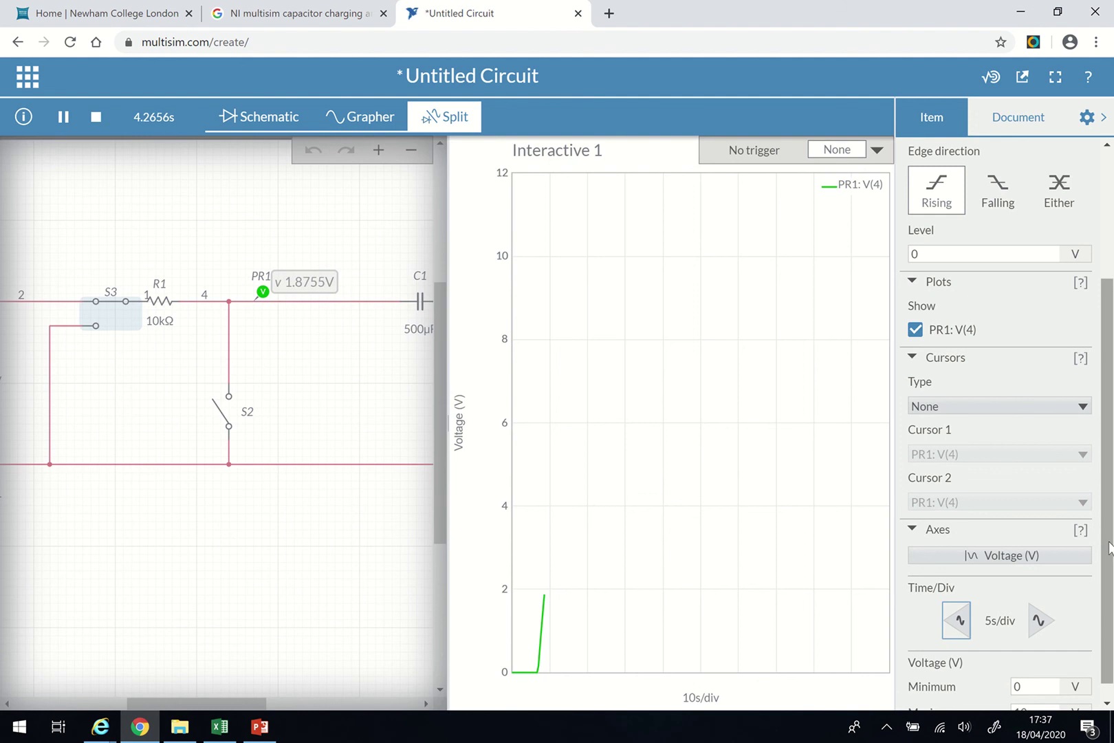
{"action": "left_click_drag", "start_coordinate": [1112, 590], "coordinate": [1112, 603]}
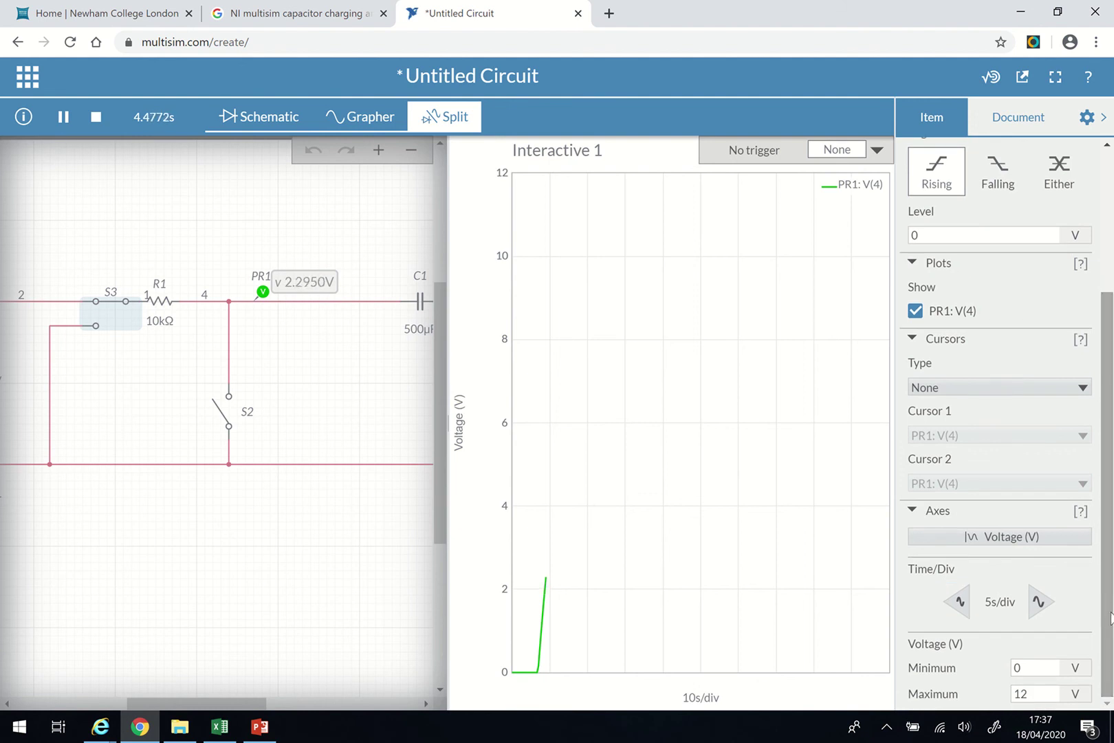
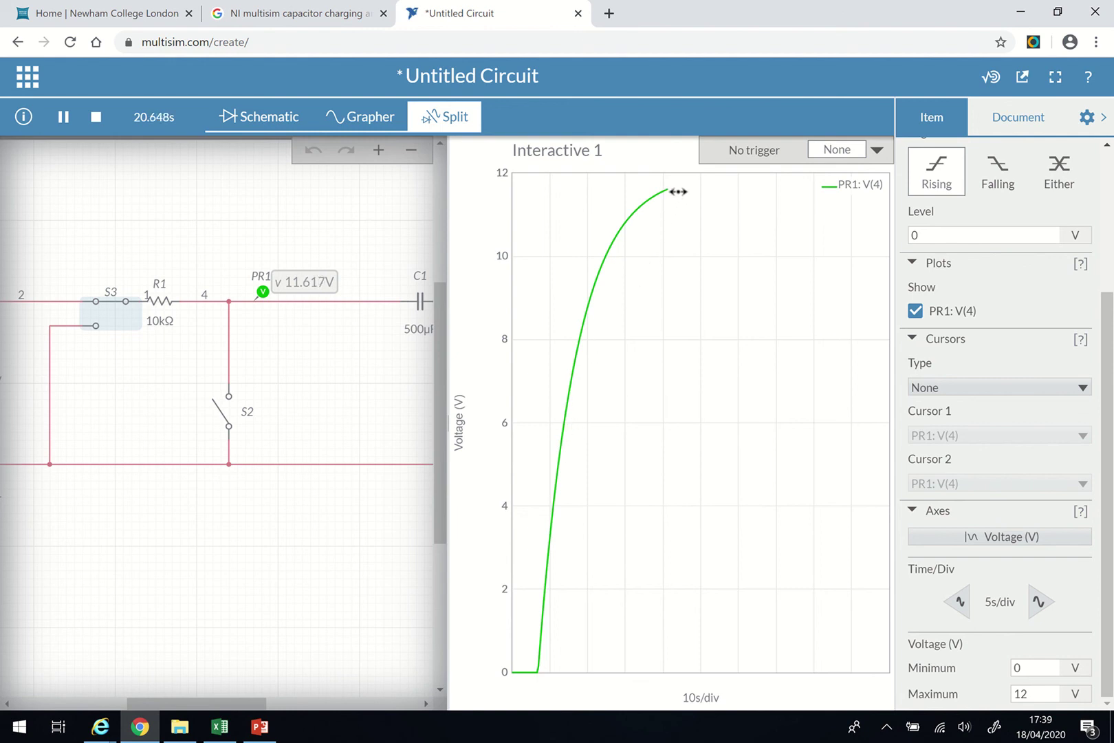
Step: Pause the simulation once the charging curve levels off near 12 V, and check the Table_1 charging table in Excel
{"action": "mouse_move", "coordinate": [664, 193]}
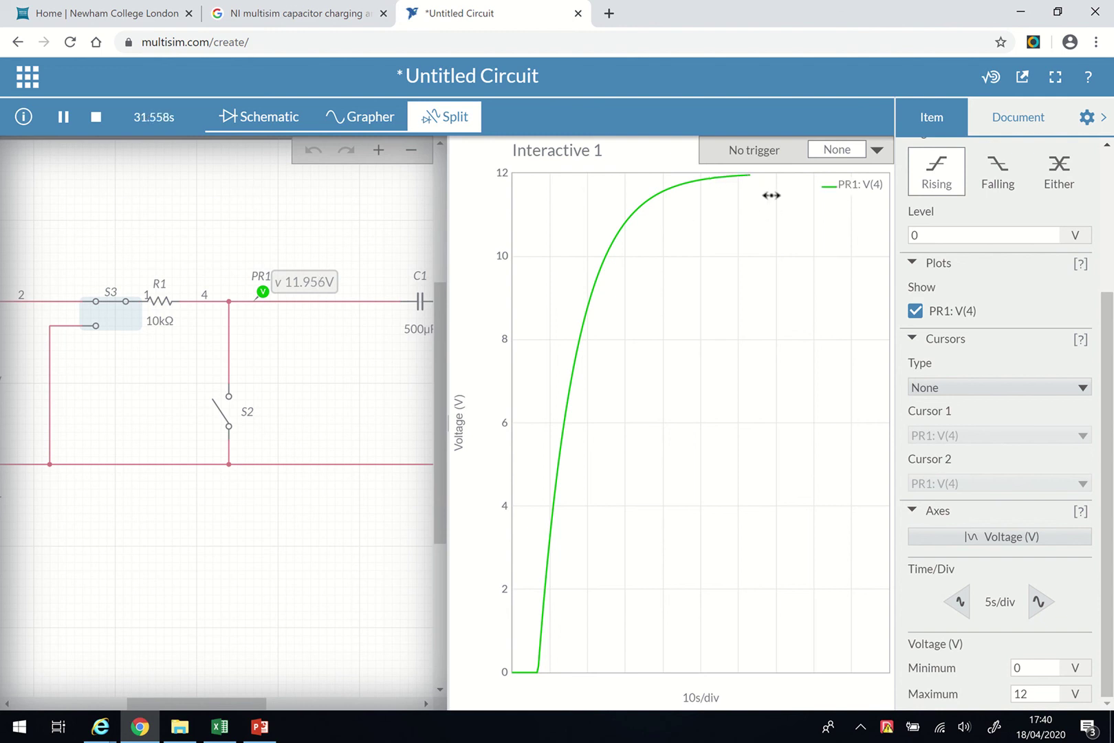
{"action": "left_click", "coordinate": [66, 124]}
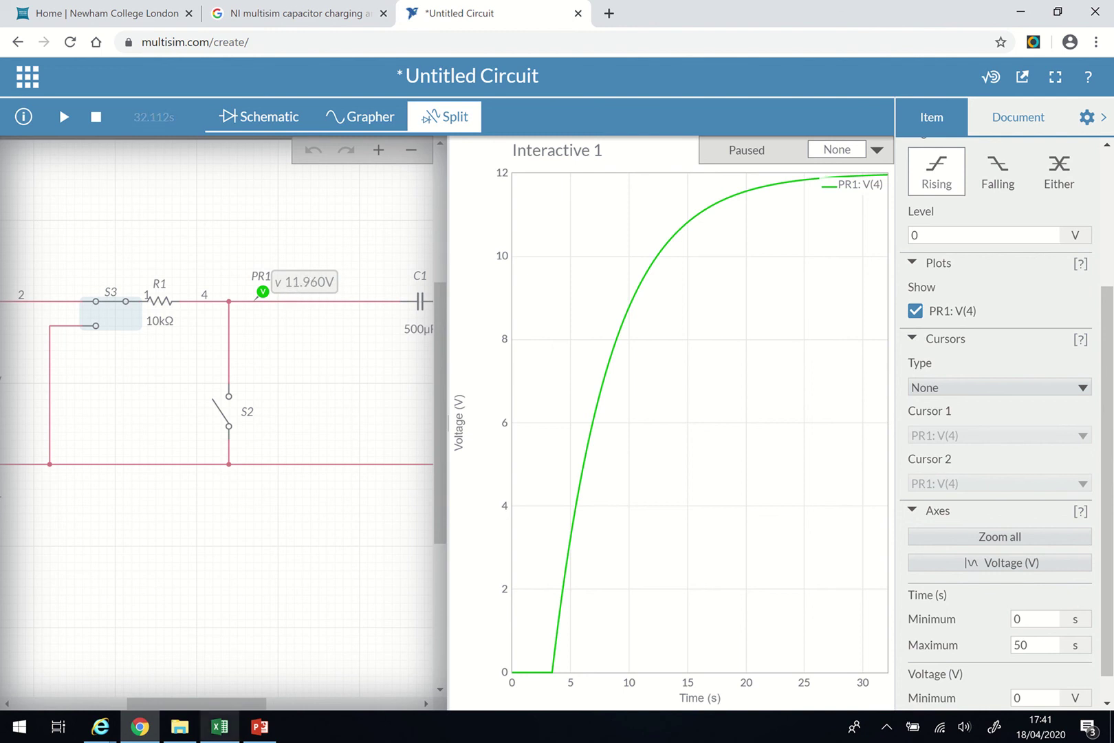
{"action": "left_click", "coordinate": [220, 735]}
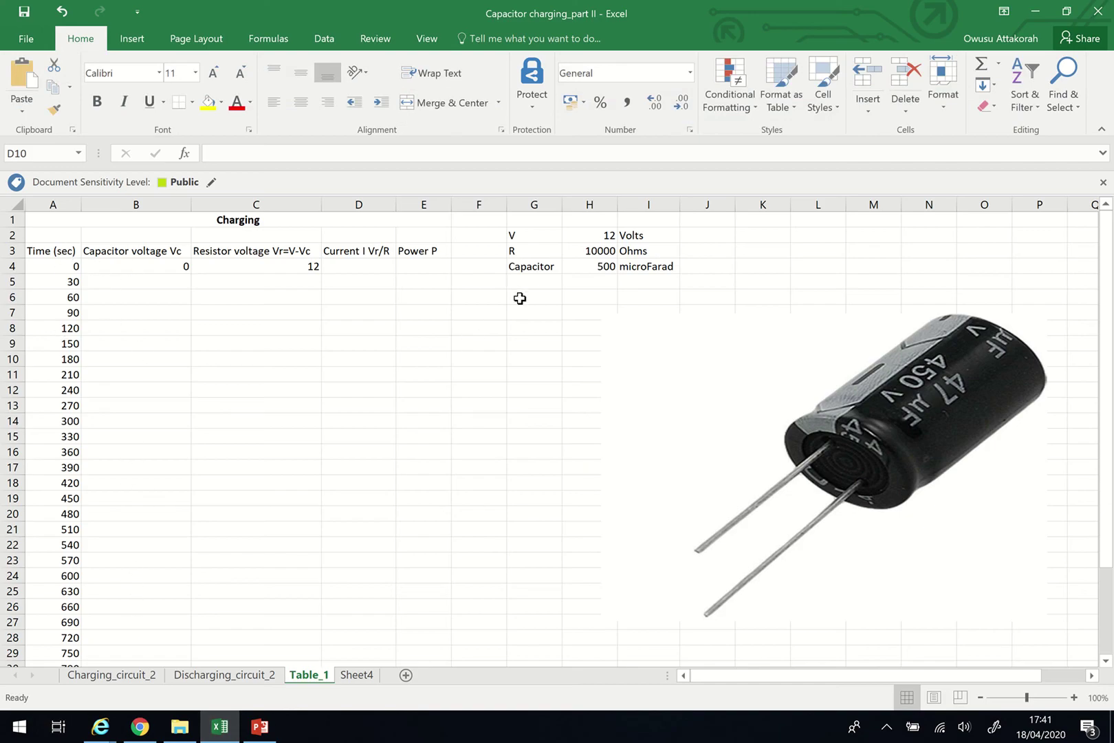
{"action": "left_click", "coordinate": [1035, 11]}
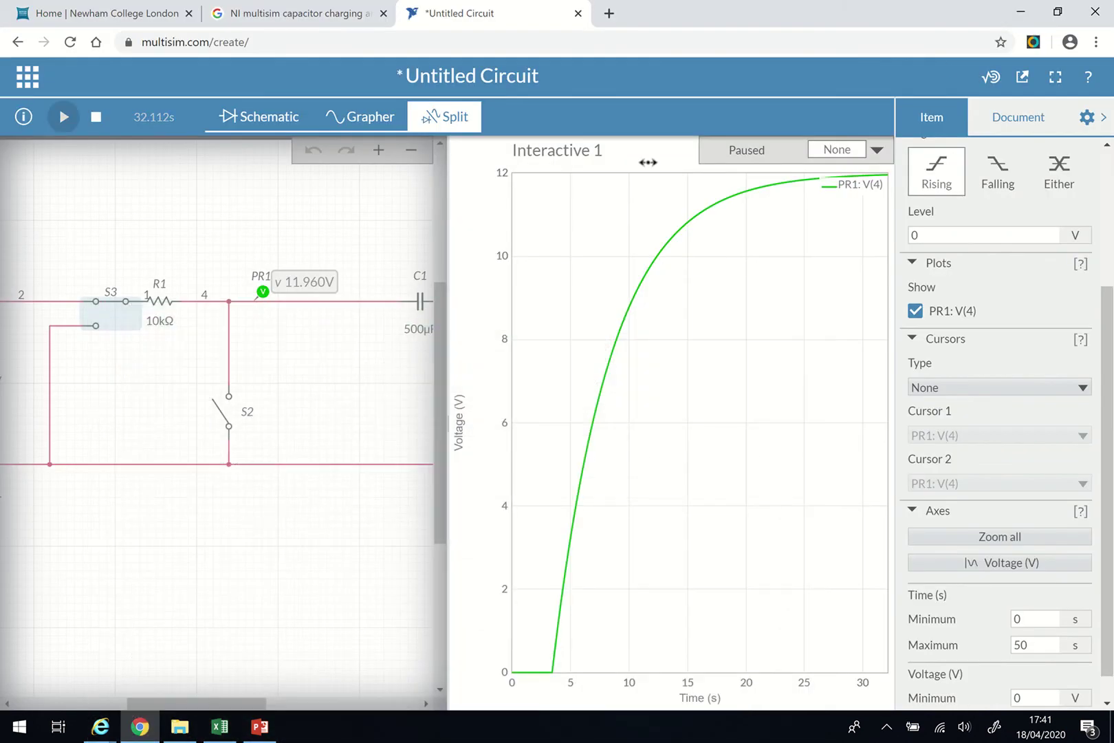
Step: Toggle switch S3 to the lower contact to discharge the capacitor and resume the simulation
{"action": "left_click", "coordinate": [95, 326]}
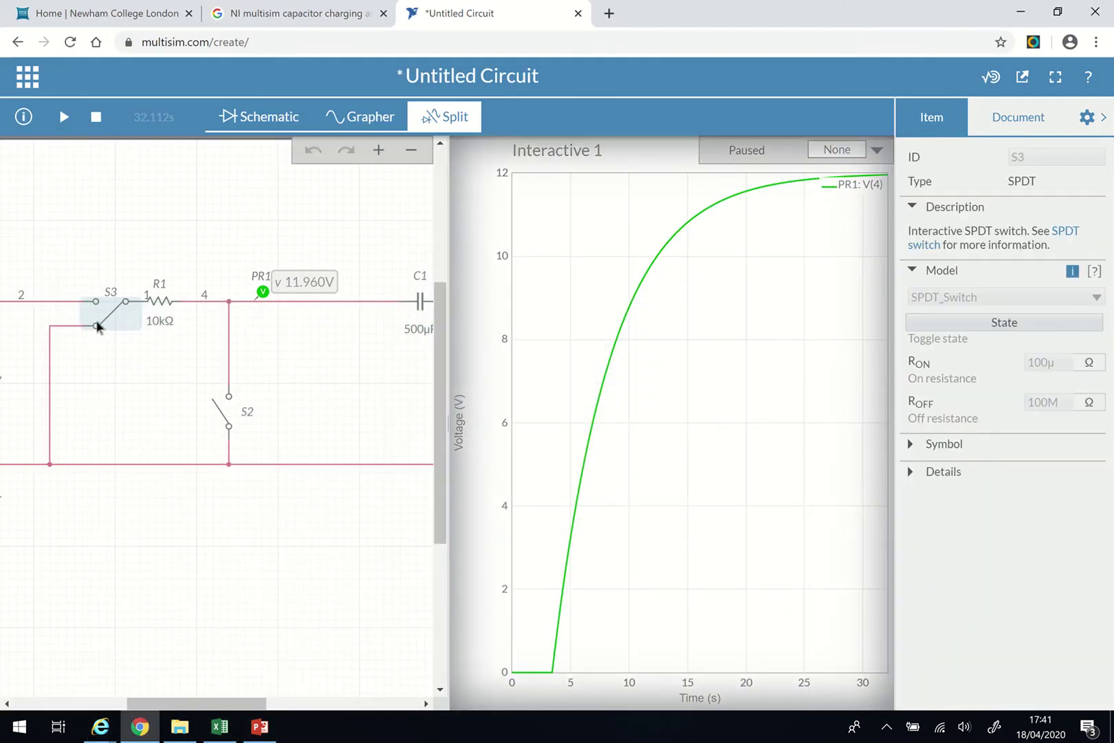
{"action": "left_click", "coordinate": [64, 118]}
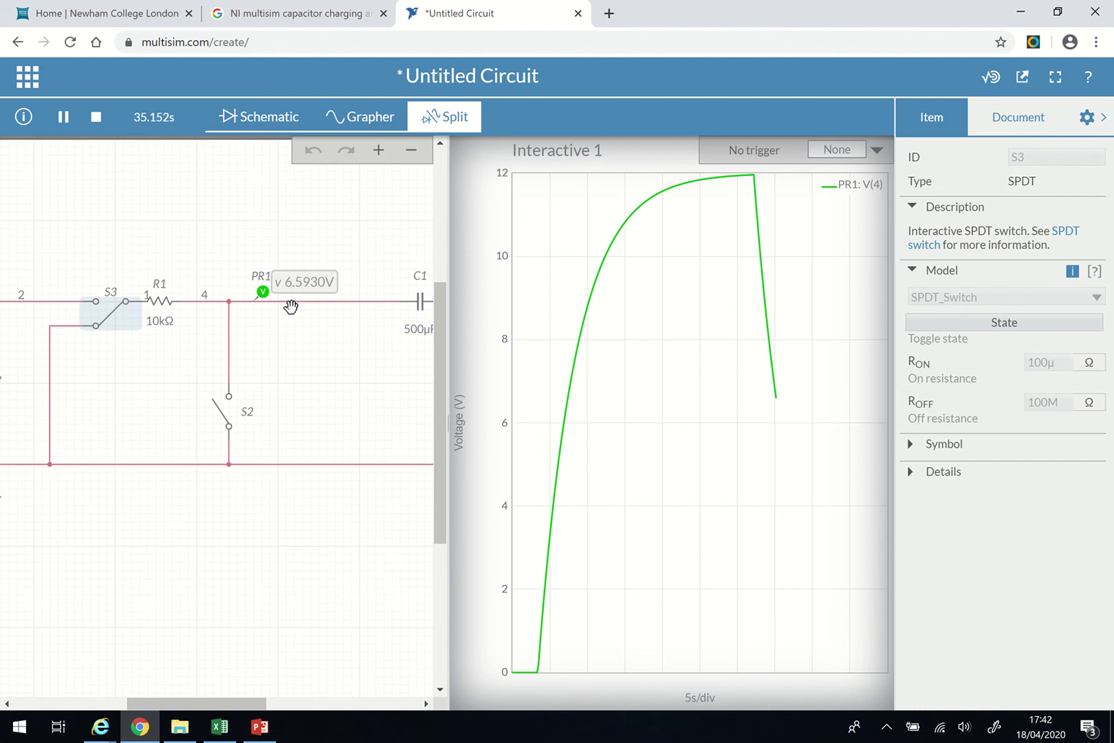
Step: Check the discharging table on Sheet4 in Excel and return to the running simulation
{"action": "left_click", "coordinate": [223, 731]}
{"action": "left_click", "coordinate": [357, 674]}
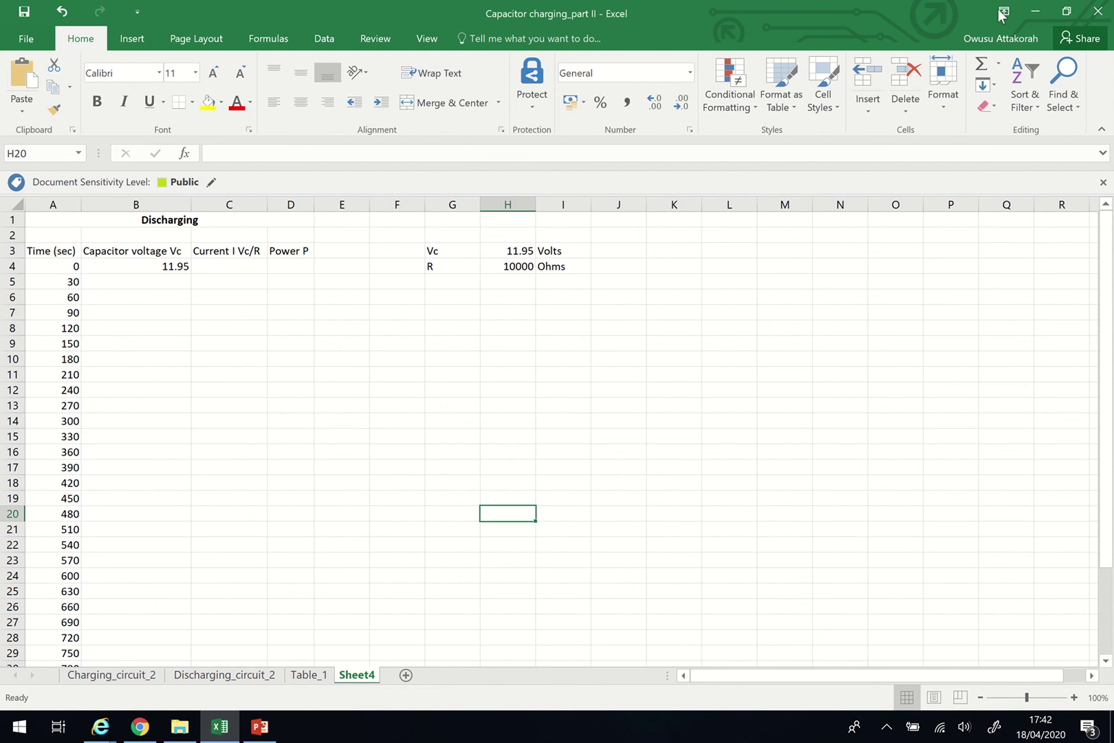
{"action": "left_click", "coordinate": [1035, 11]}
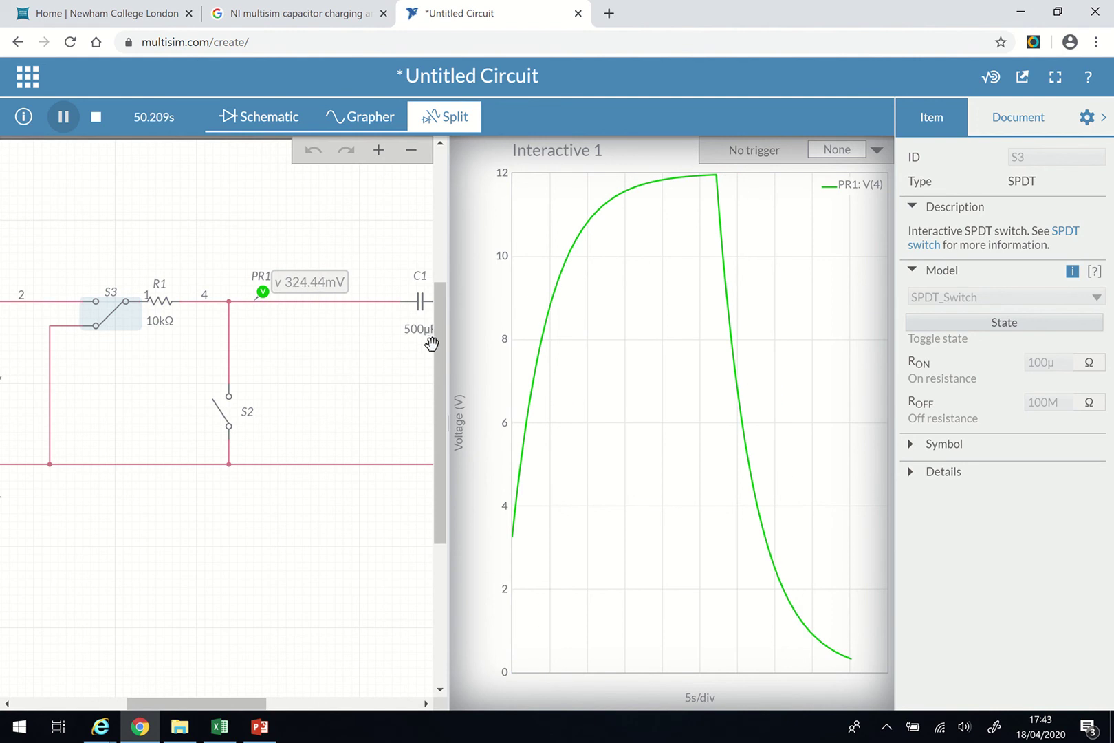
Step: Set the graph's time scale to 10s/div and pause the simulation once the capacitor is almost discharged
{"action": "left_click", "coordinate": [736, 372]}
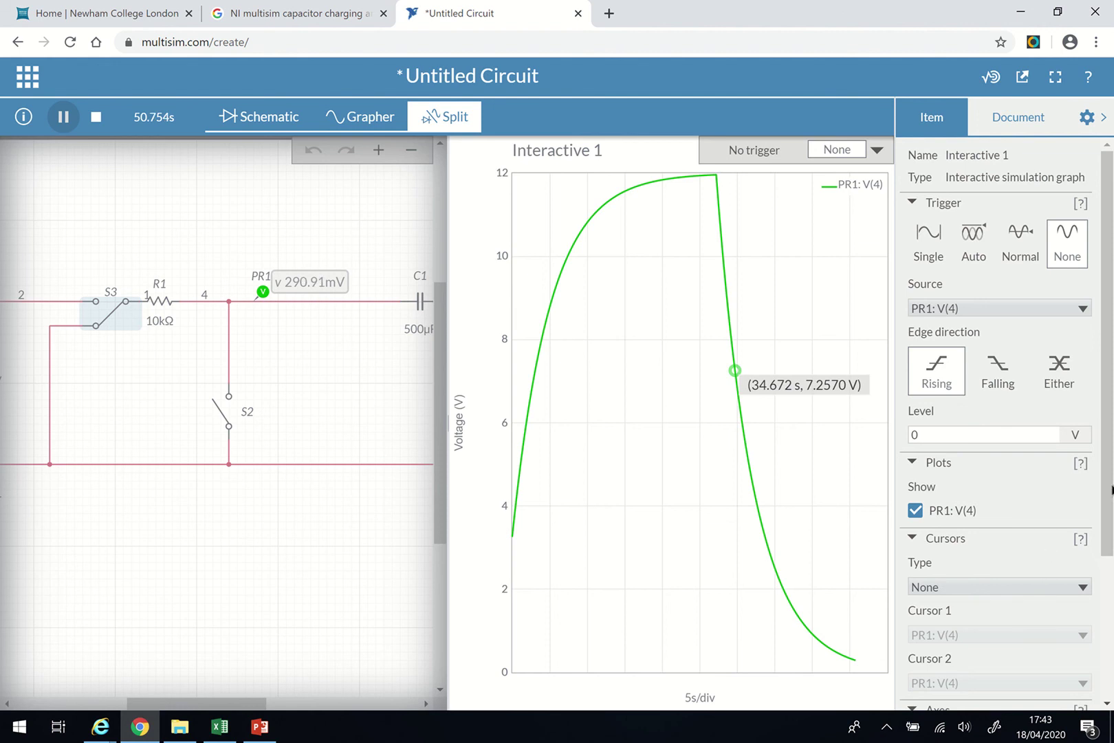
{"action": "scroll", "coordinate": [1112, 490], "scroll_direction": "down", "scroll_amount": 3}
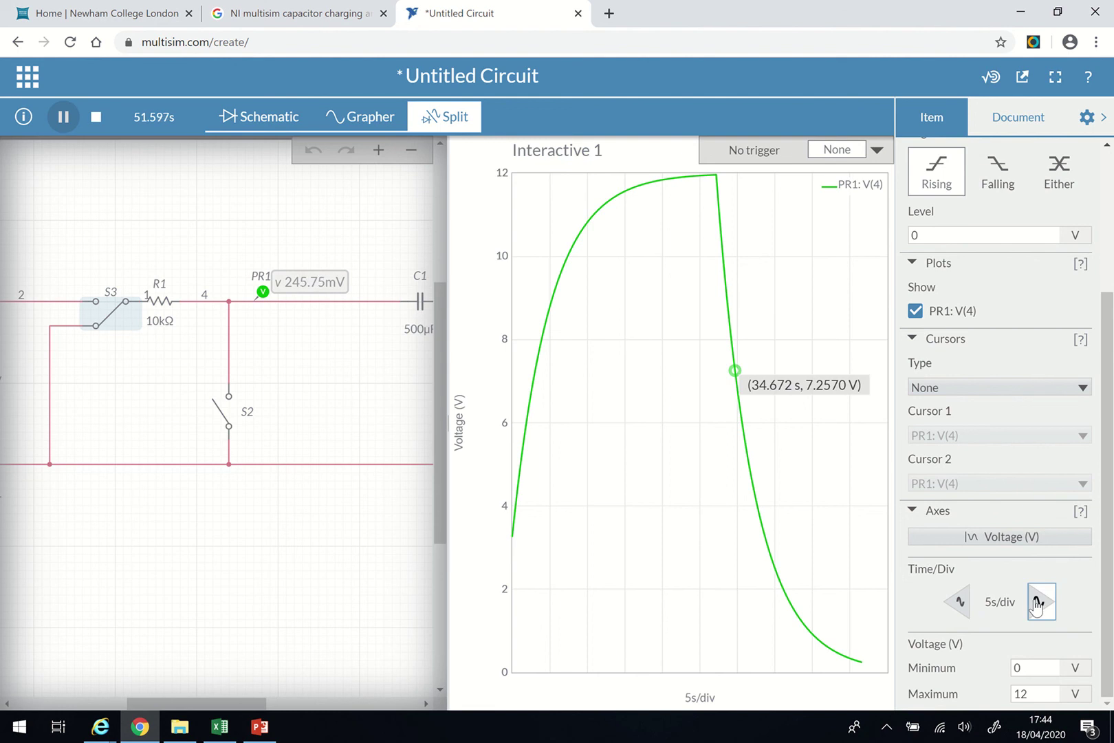
{"action": "left_click", "coordinate": [1040, 603]}
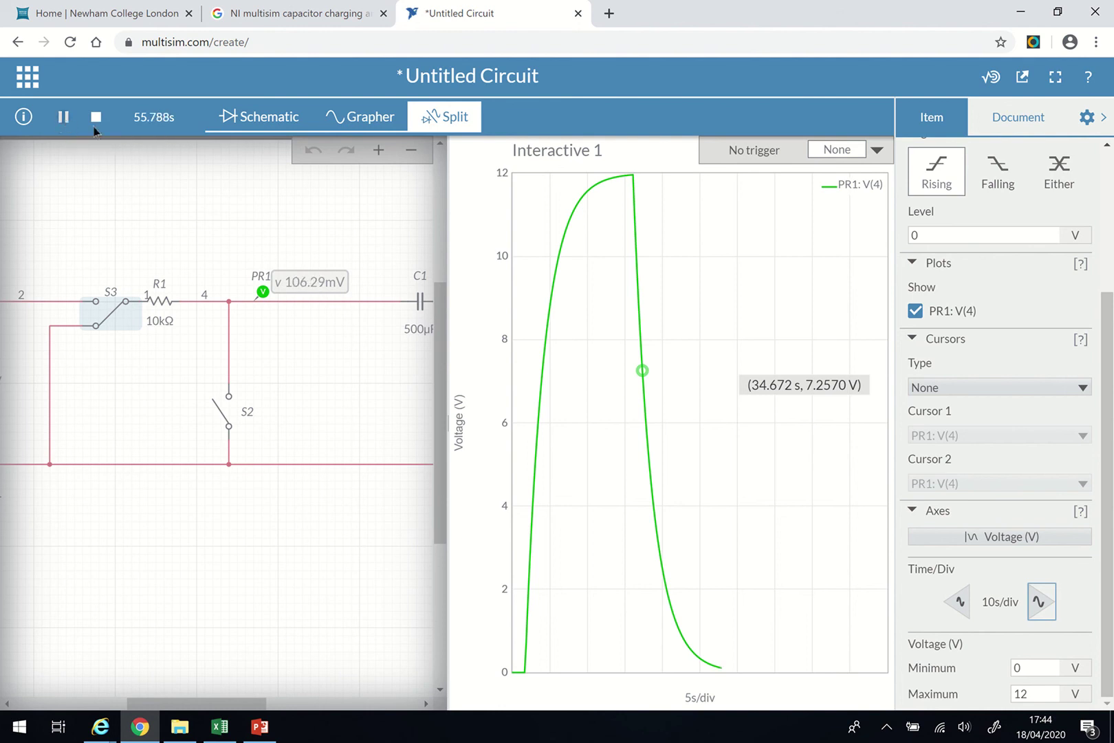
{"action": "key", "text": "F6"}
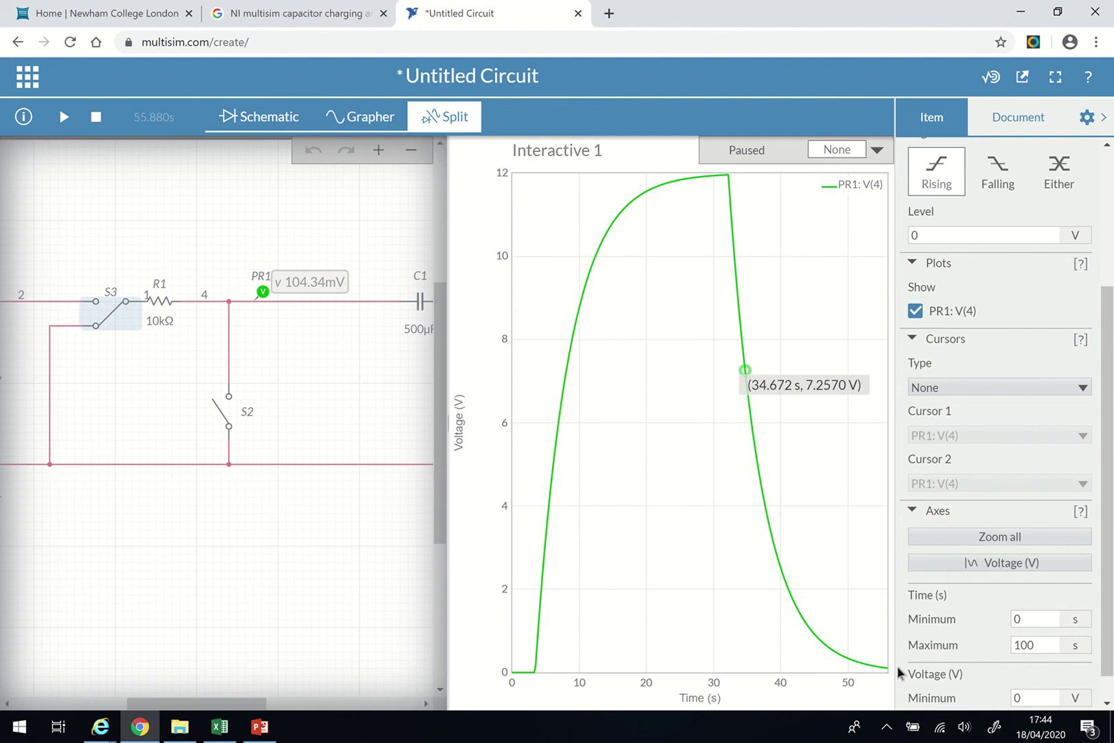
{"action": "left_click", "coordinate": [1032, 647]}
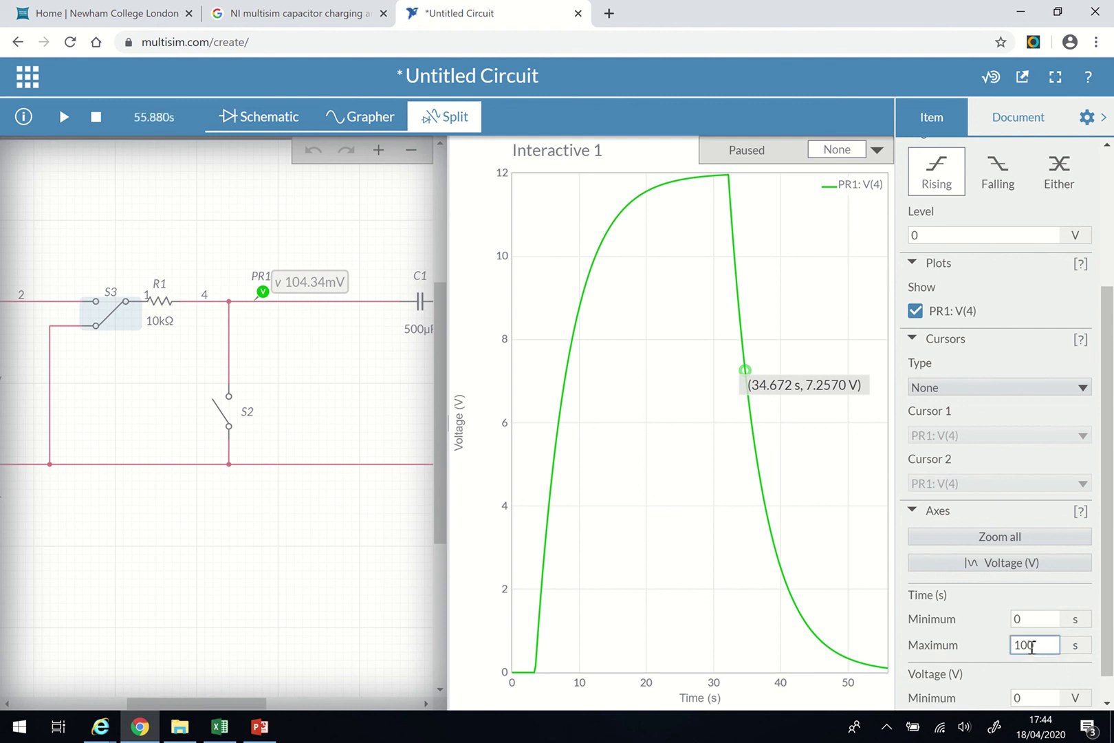
{"action": "left_click", "coordinate": [941, 647]}
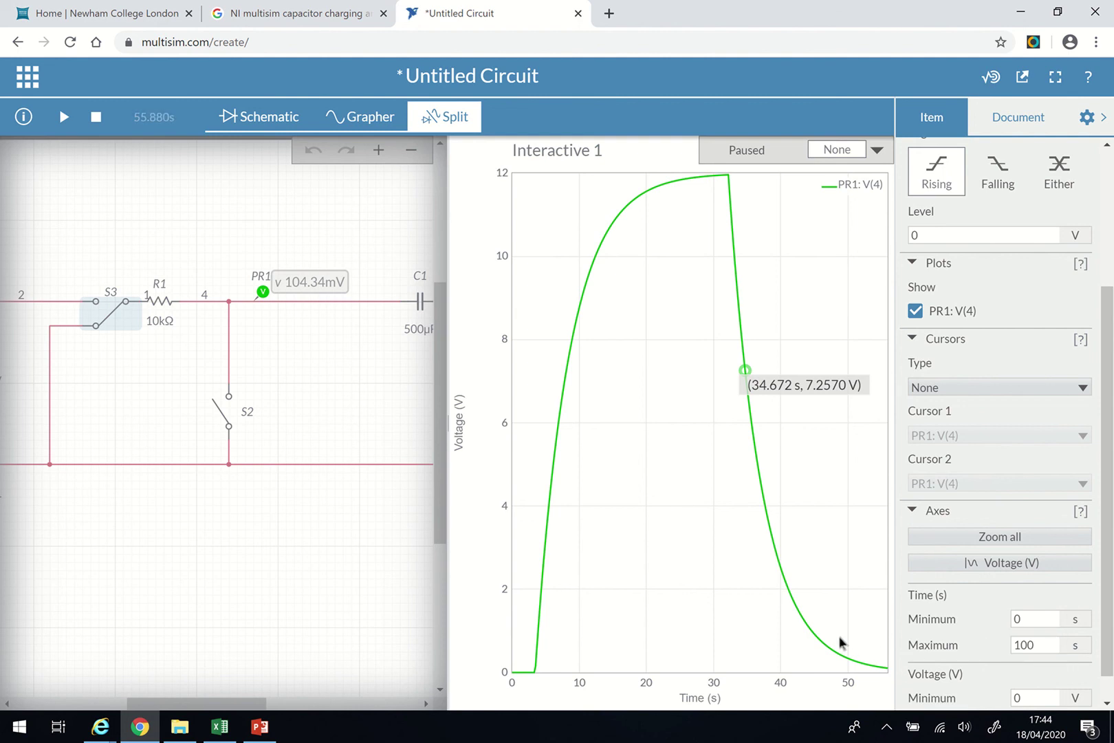
{"action": "left_click", "coordinate": [1035, 646]}
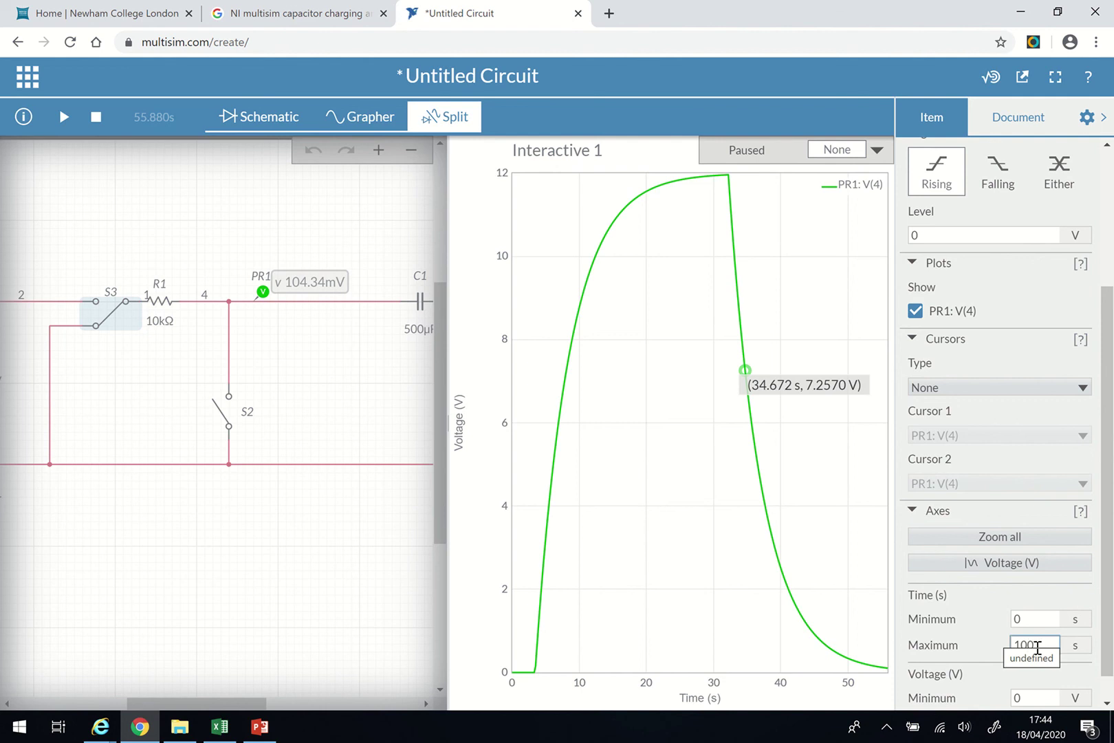
{"action": "left_click", "coordinate": [921, 645]}
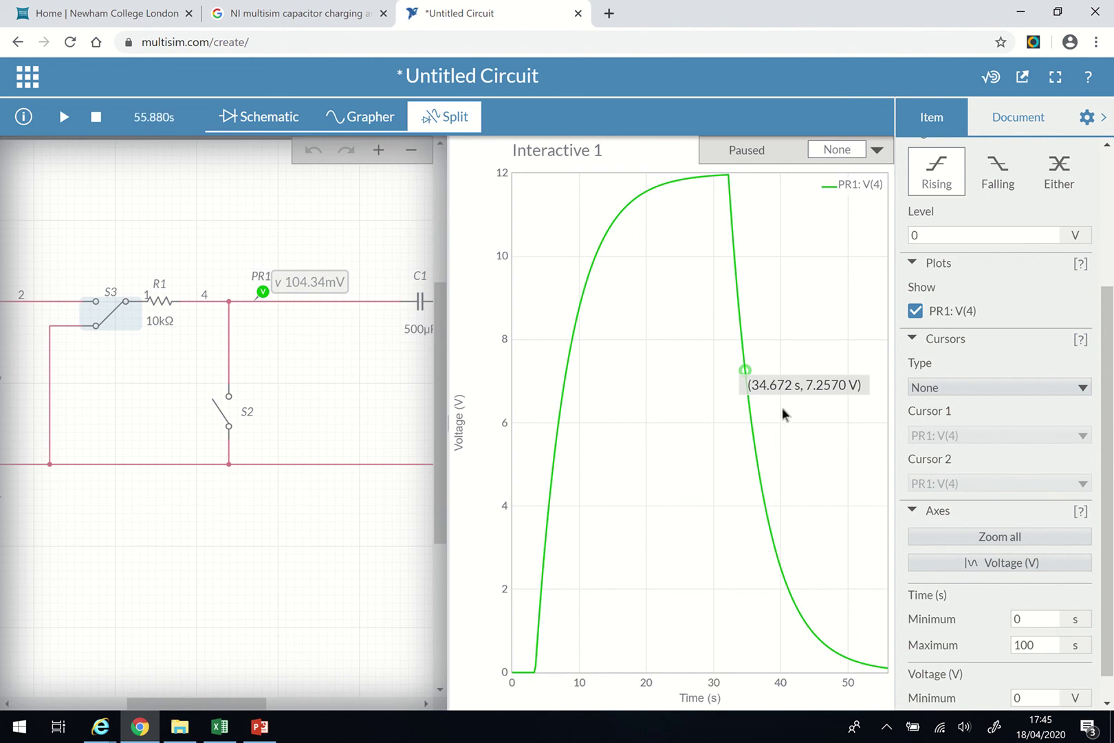
{"action": "mouse_move", "coordinate": [636, 10]}
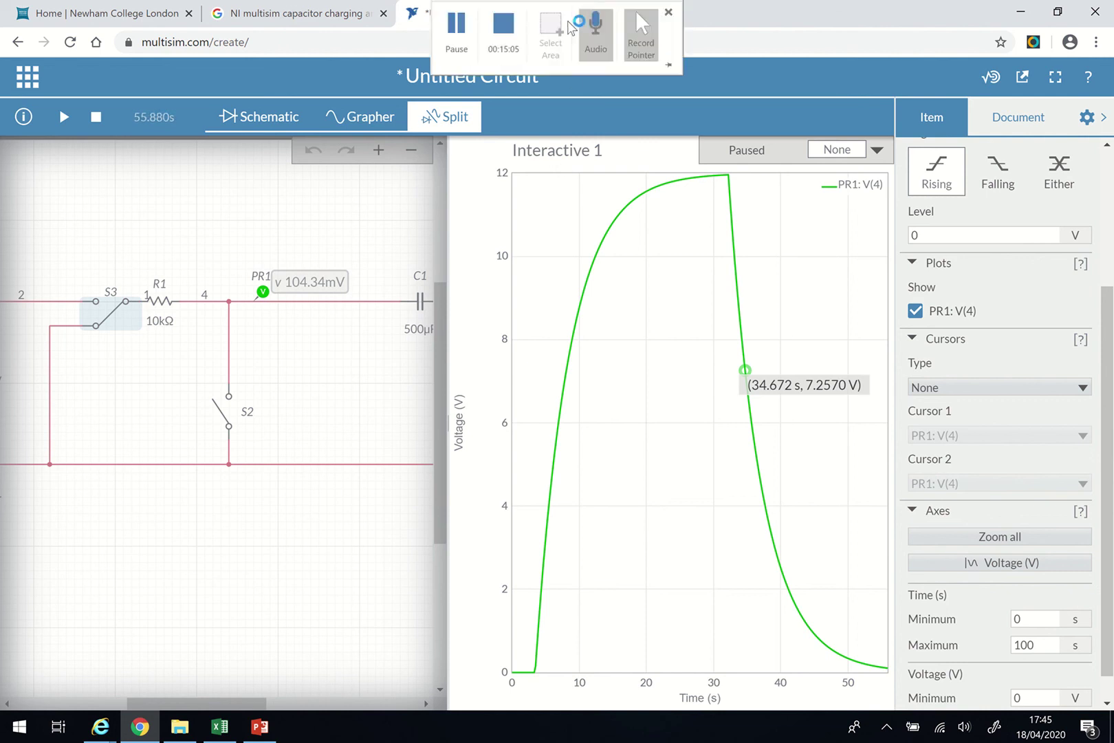